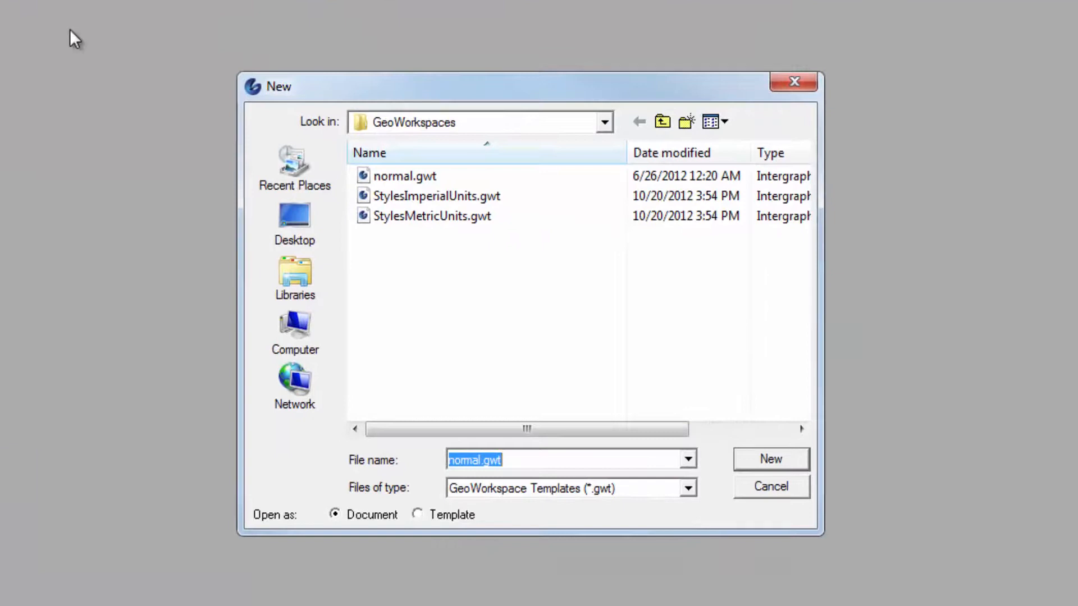
Step: Create a new GeoWorkspace document from the Sample.gwt template in the GeoTrain\Templates\GeoWorkspaces folder
click(612, 126)
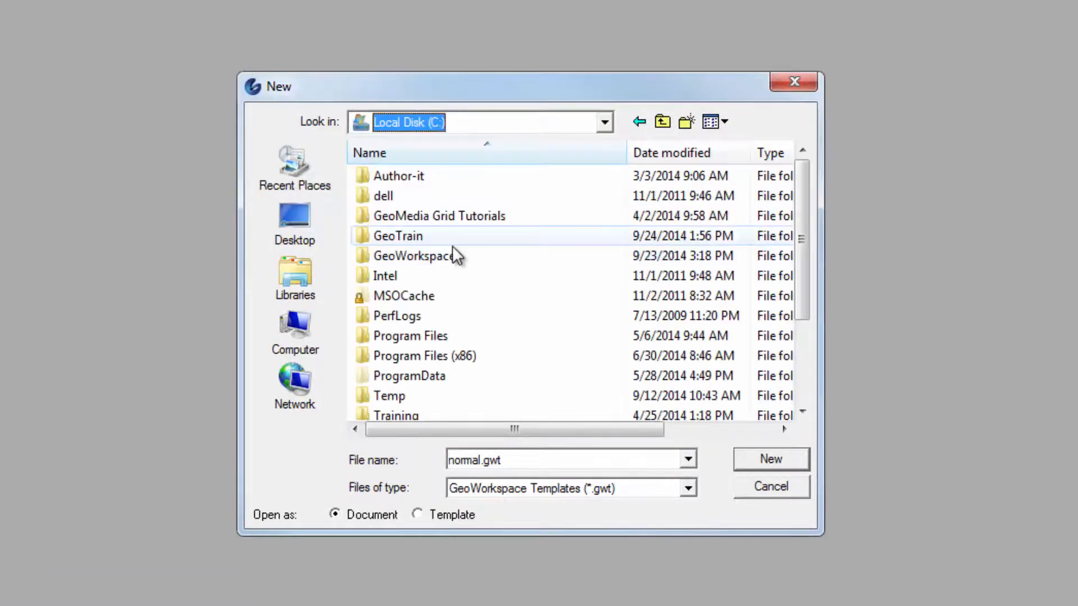
double_click(451, 238)
click(400, 400)
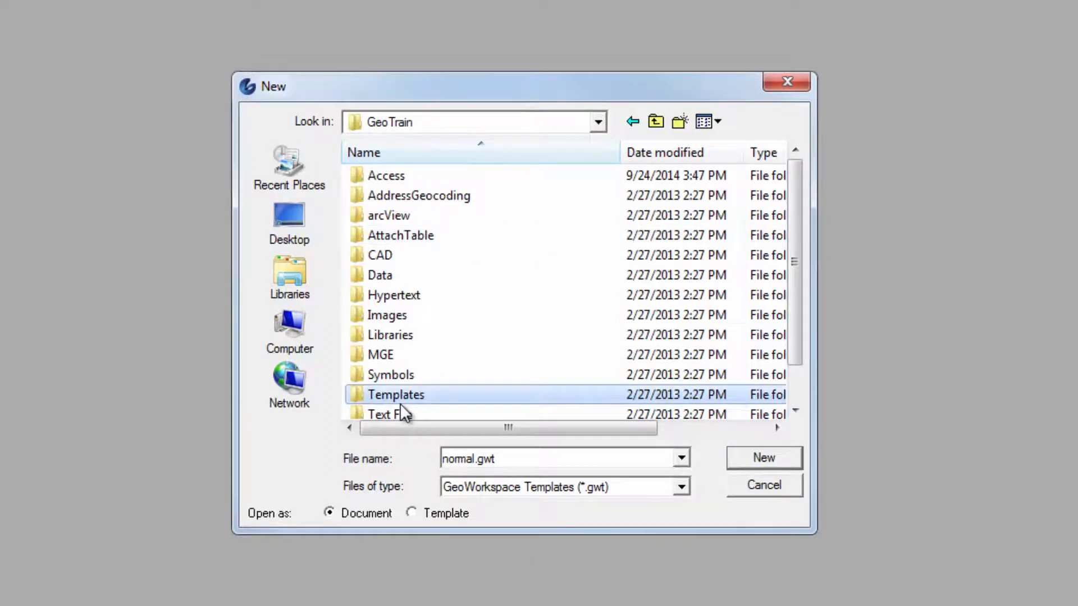
double_click(399, 399)
click(429, 175)
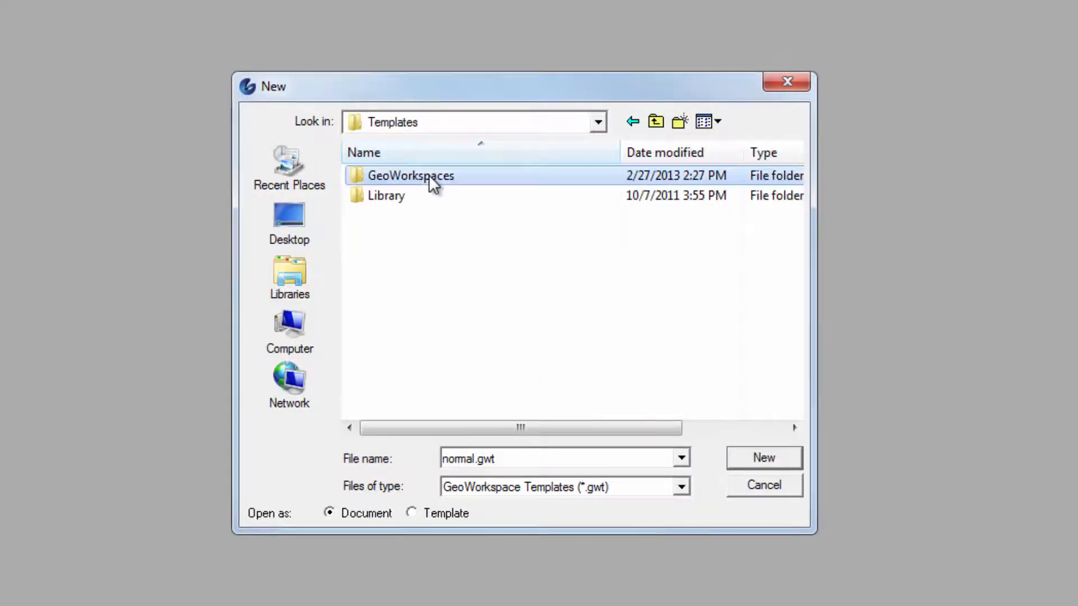
double_click(429, 176)
click(453, 214)
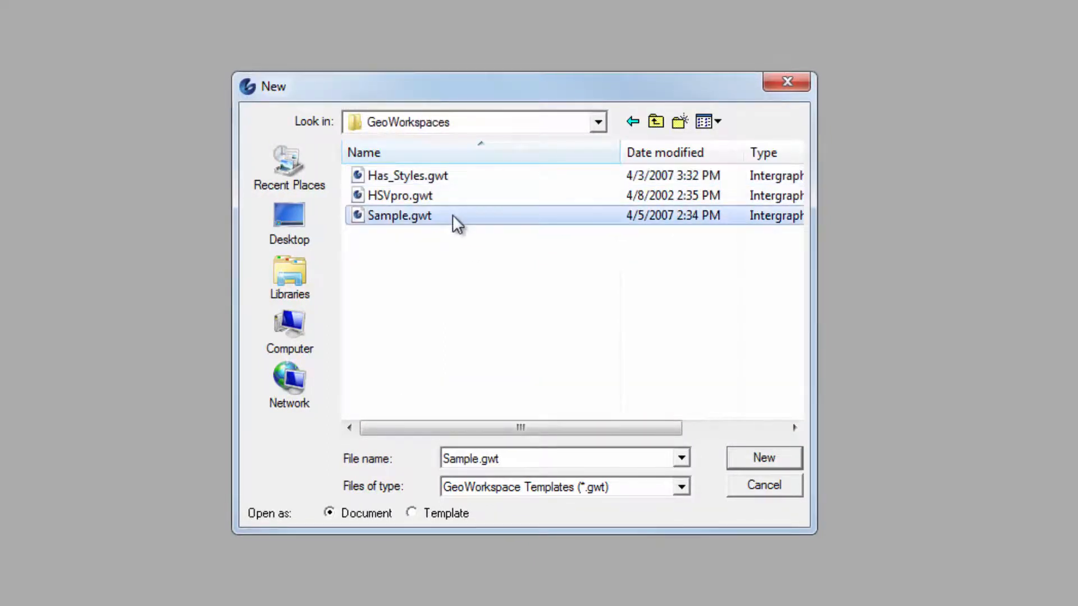
click(743, 459)
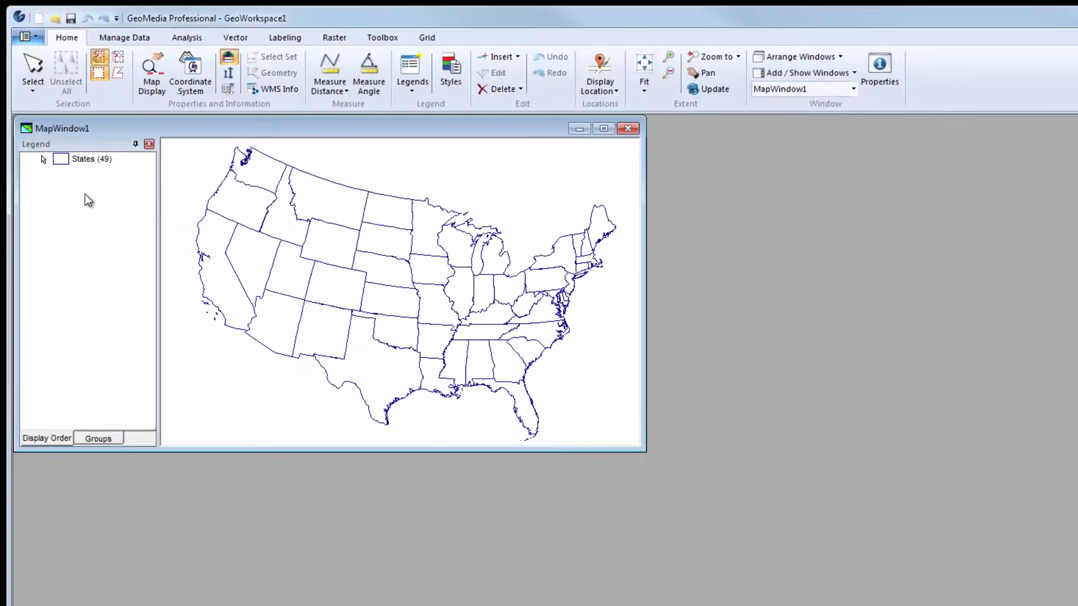
Step: Save the GeoWorkspace as ProStudy.gws in the Training\outputs folder
click(25, 38)
click(58, 196)
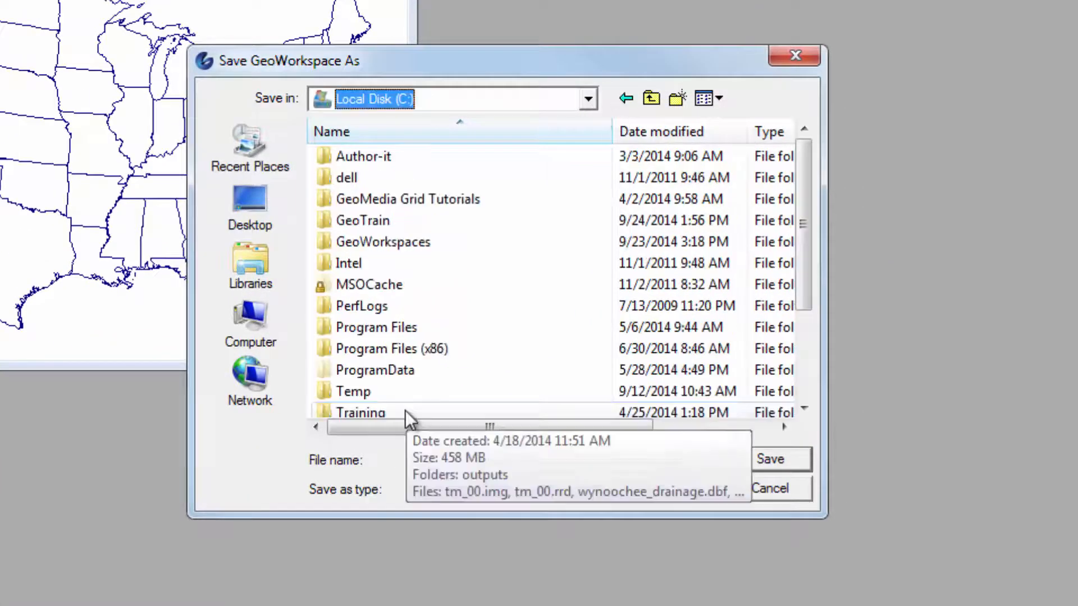
double_click(405, 411)
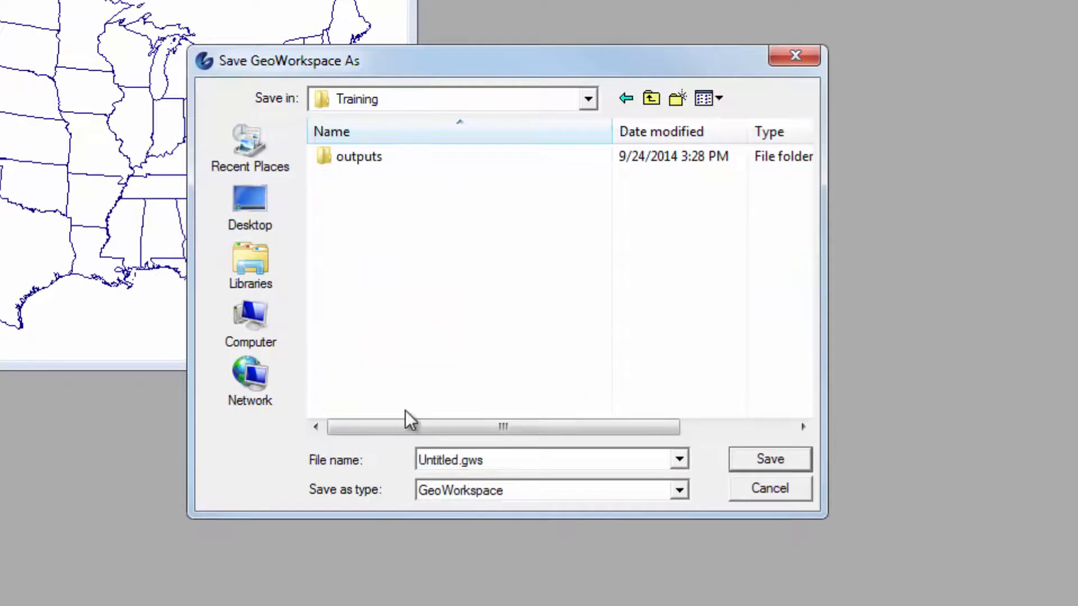
double_click(391, 162)
double_click(451, 460)
text(ProStudy.gws)
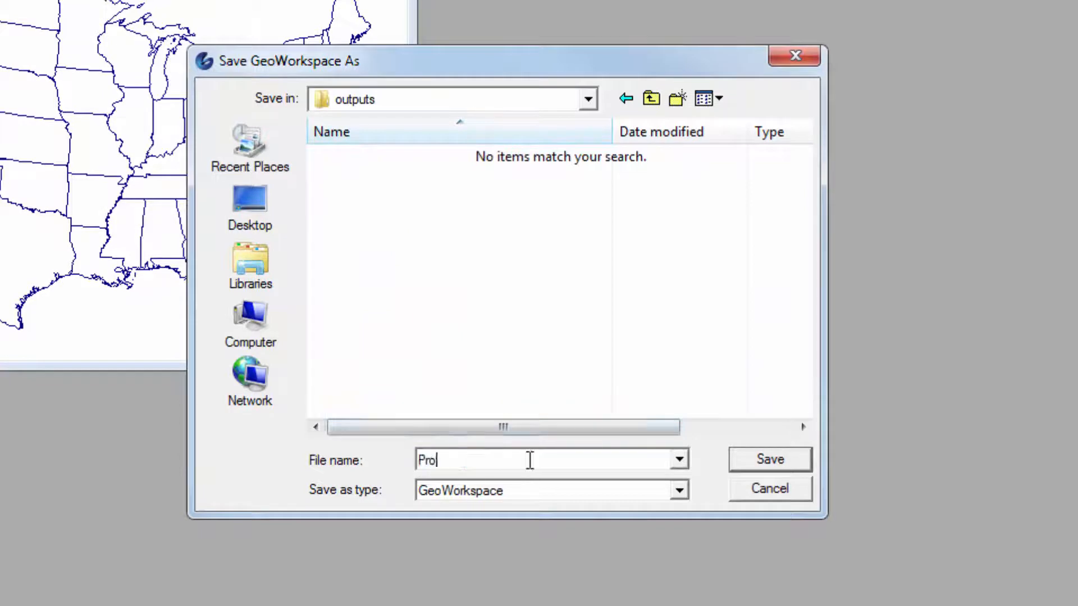
key(Return)
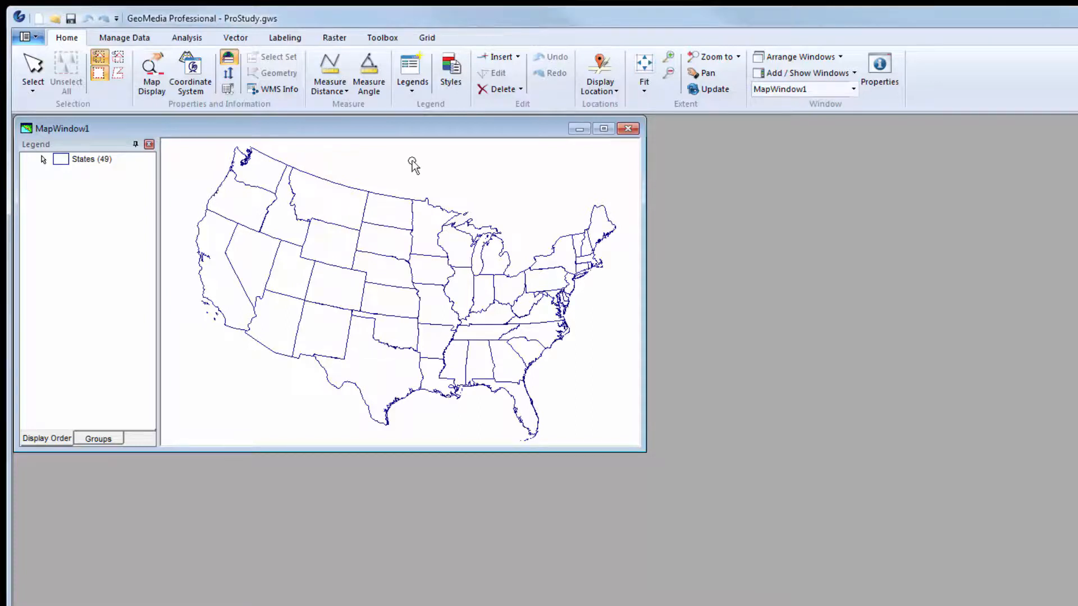
Step: Review the existing warehouse connections of the GeoWorkspace and close the list
click(142, 39)
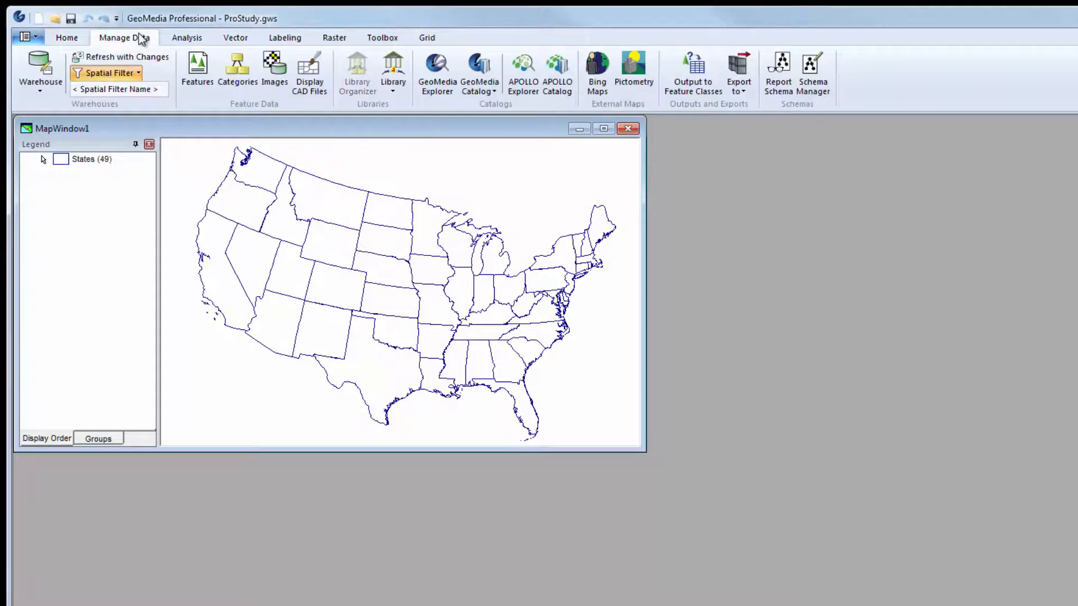
click(43, 87)
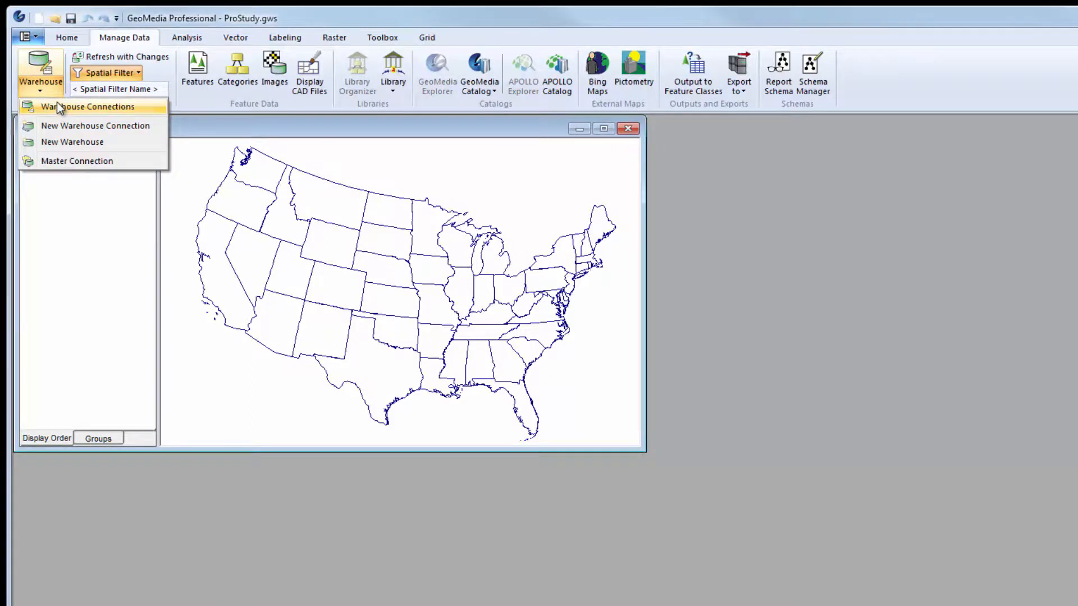
click(56, 103)
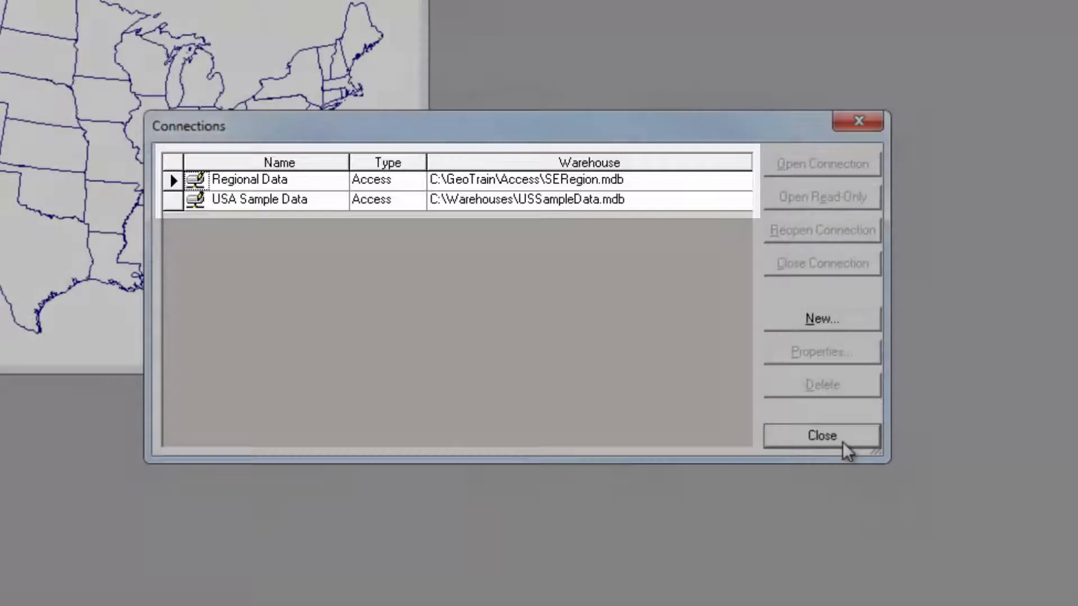
click(843, 443)
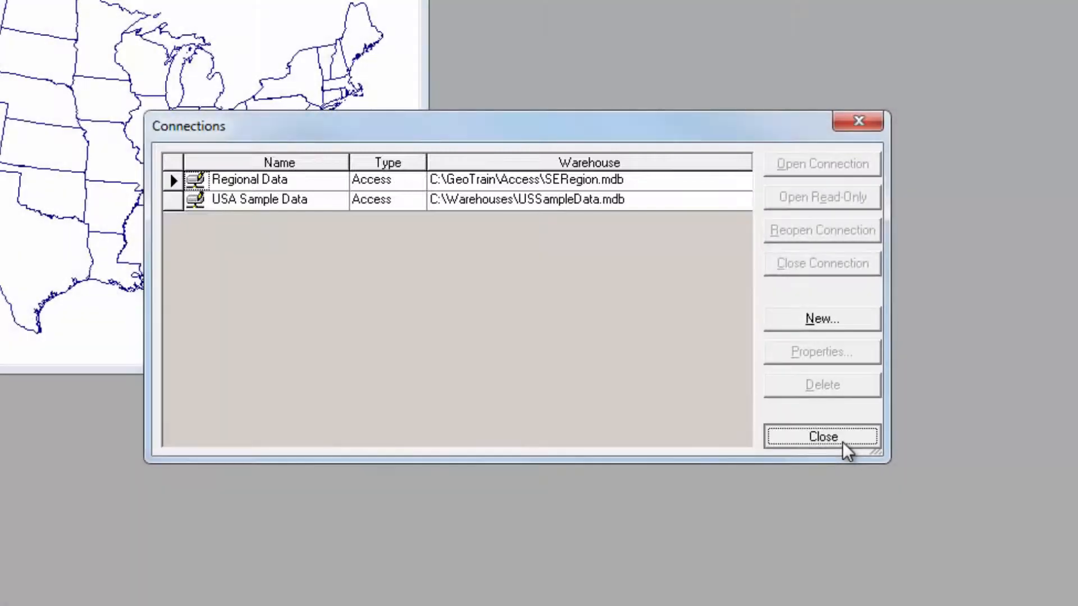
click(845, 446)
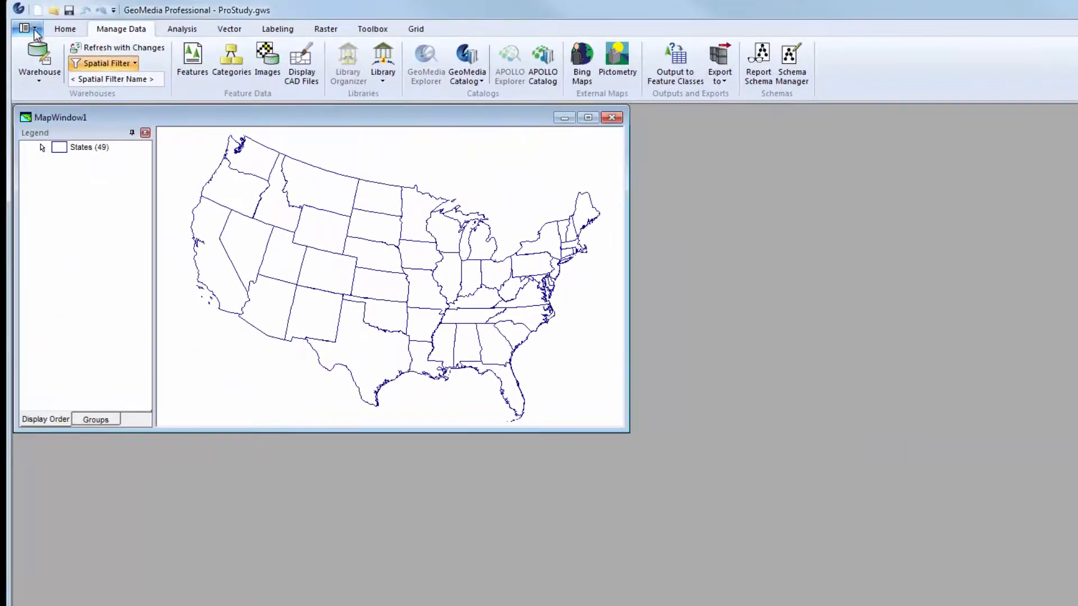
Step: Set the default file location for Warehouse Files to C:\GeoTrain\Access in the program options
click(35, 32)
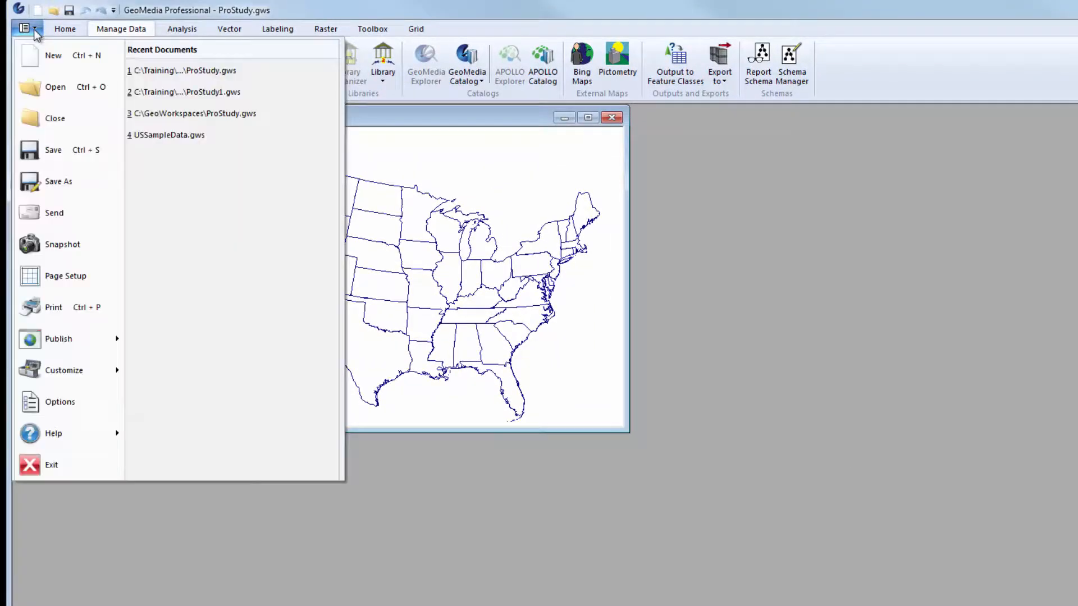
click(48, 401)
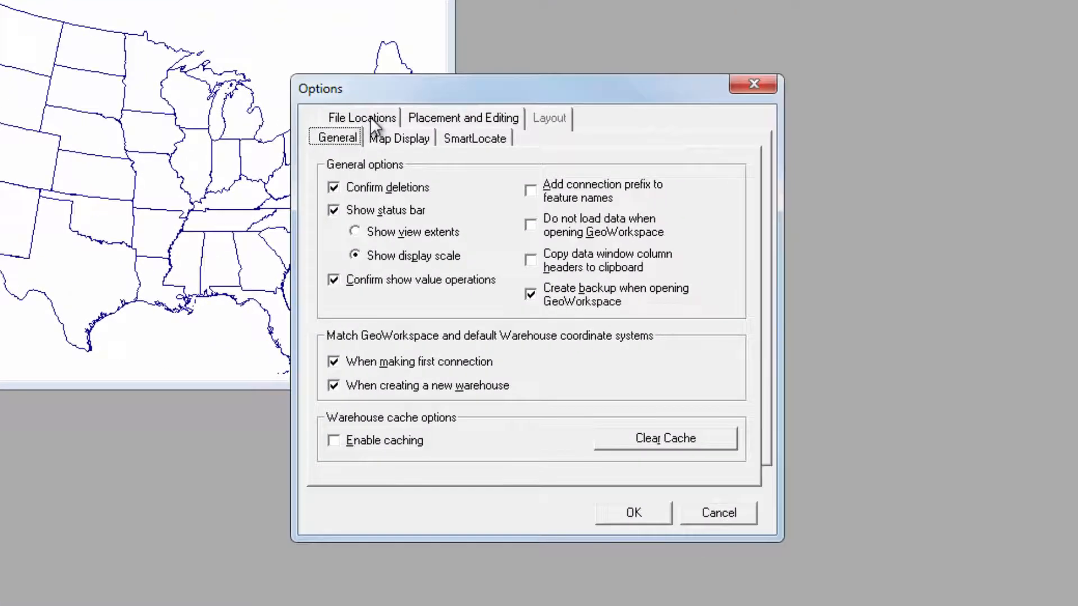
click(570, 242)
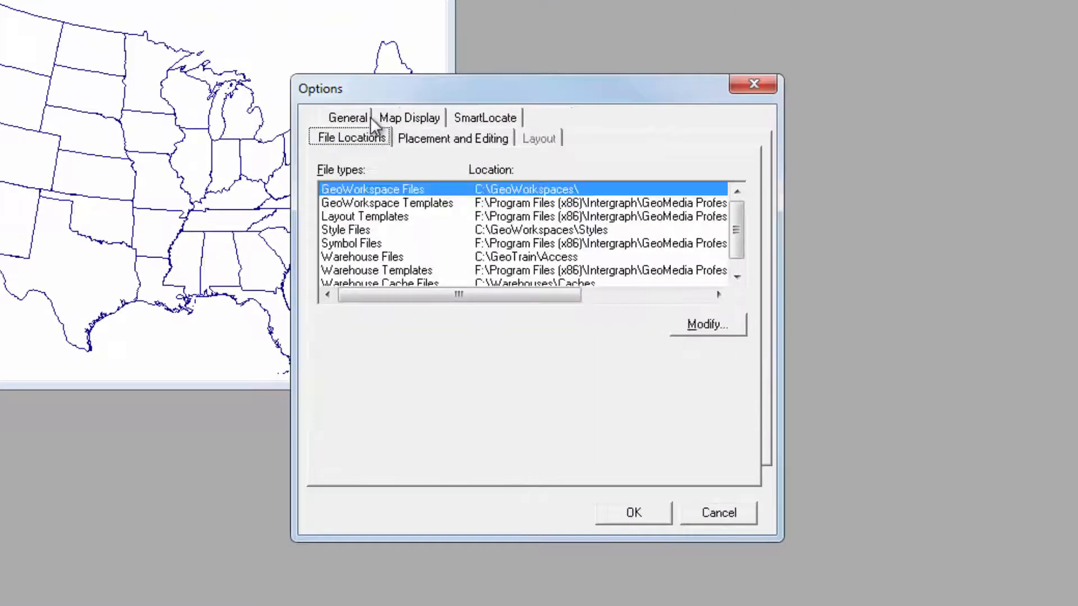
click(482, 257)
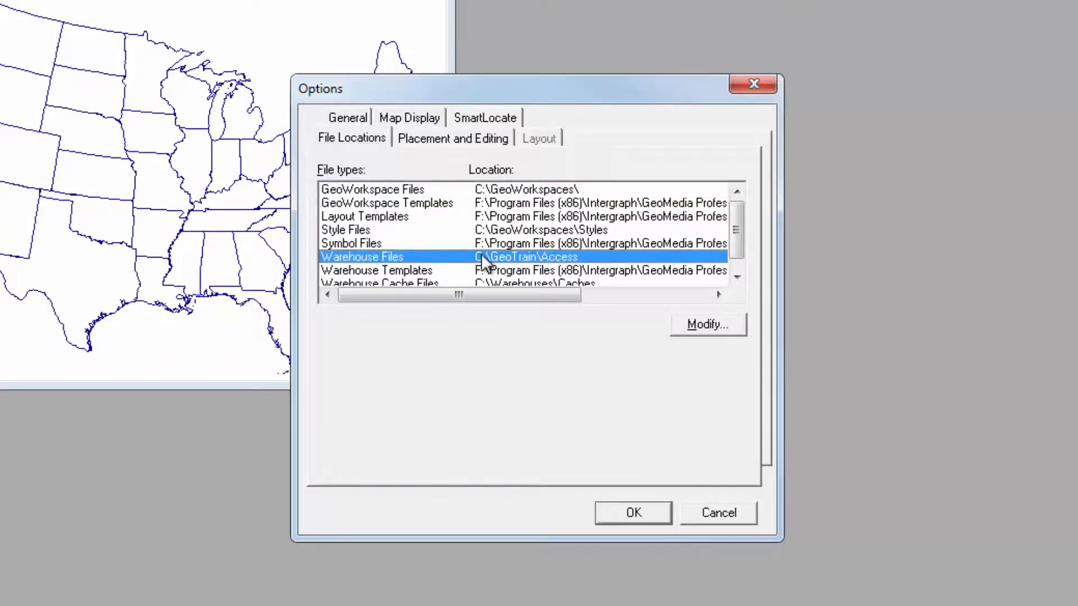
click(686, 328)
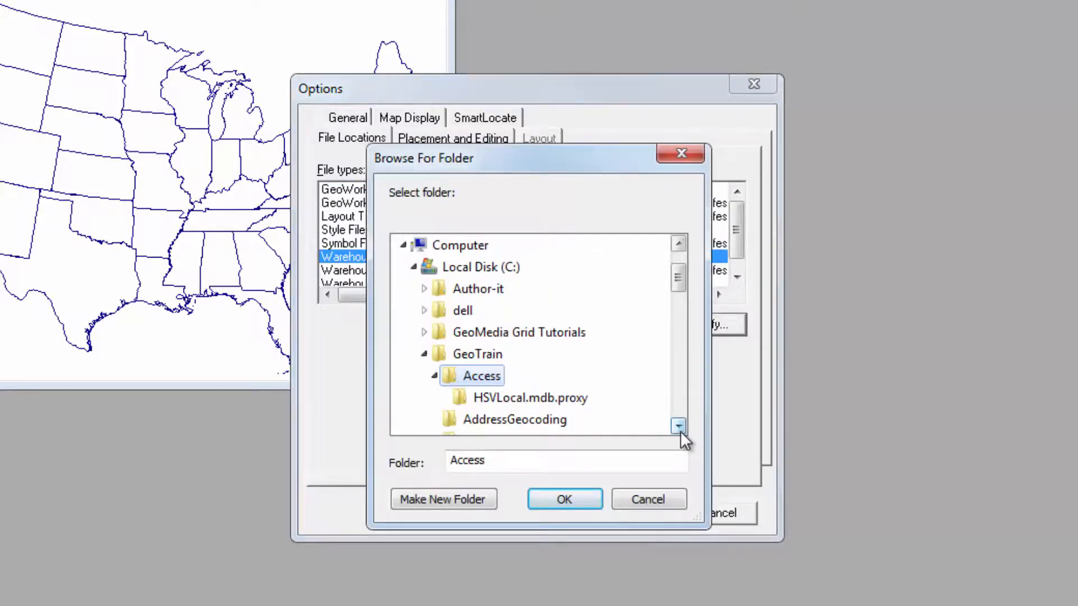
click(584, 499)
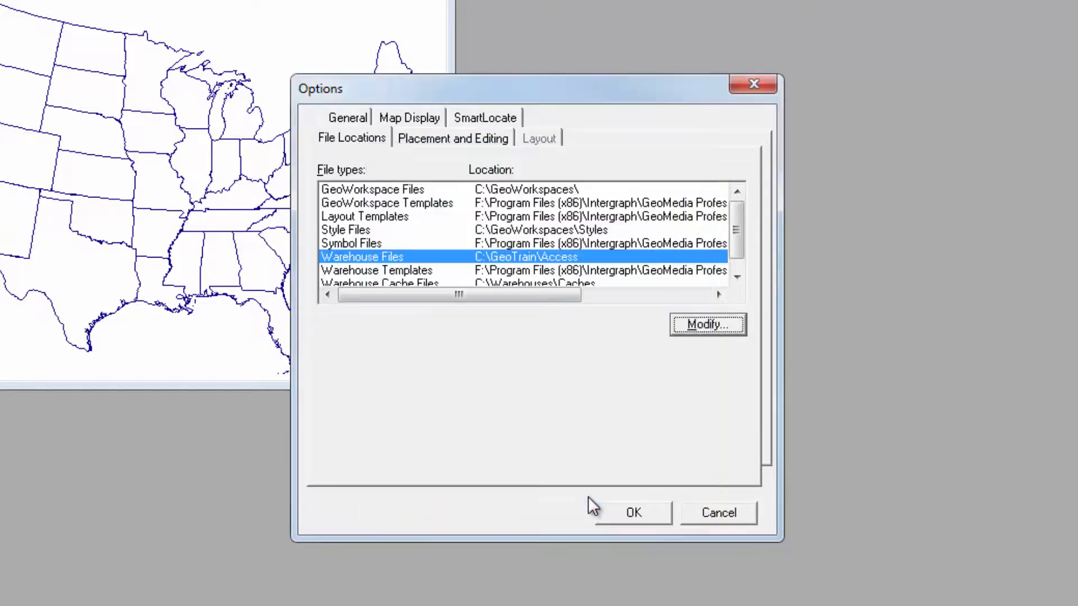
click(614, 512)
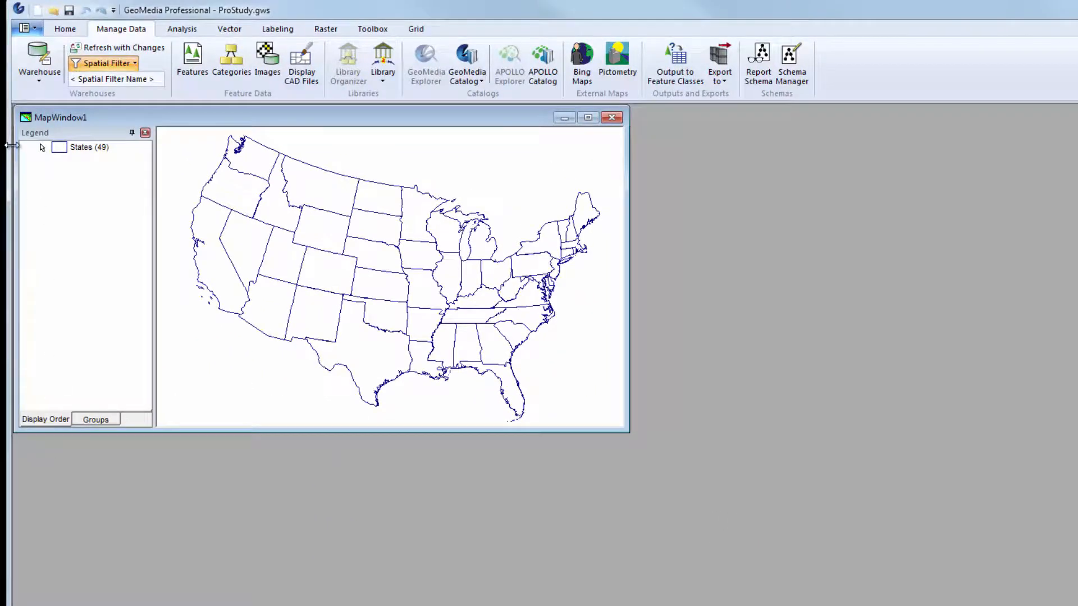
Step: Start a new Access warehouse connection named "Local Data" with the description "Huntsville Alabama"
click(40, 83)
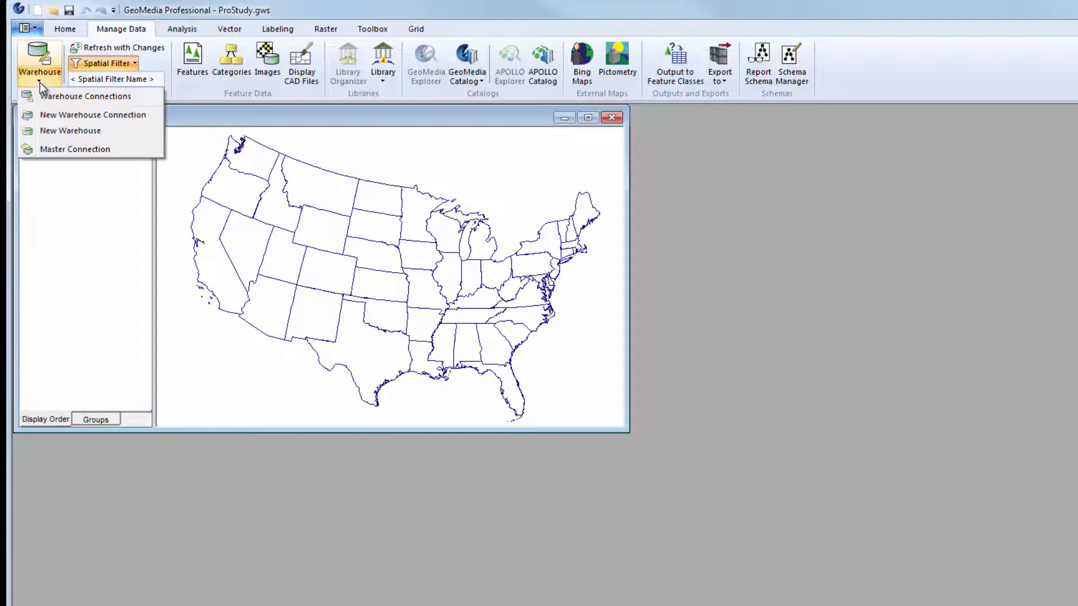
click(57, 114)
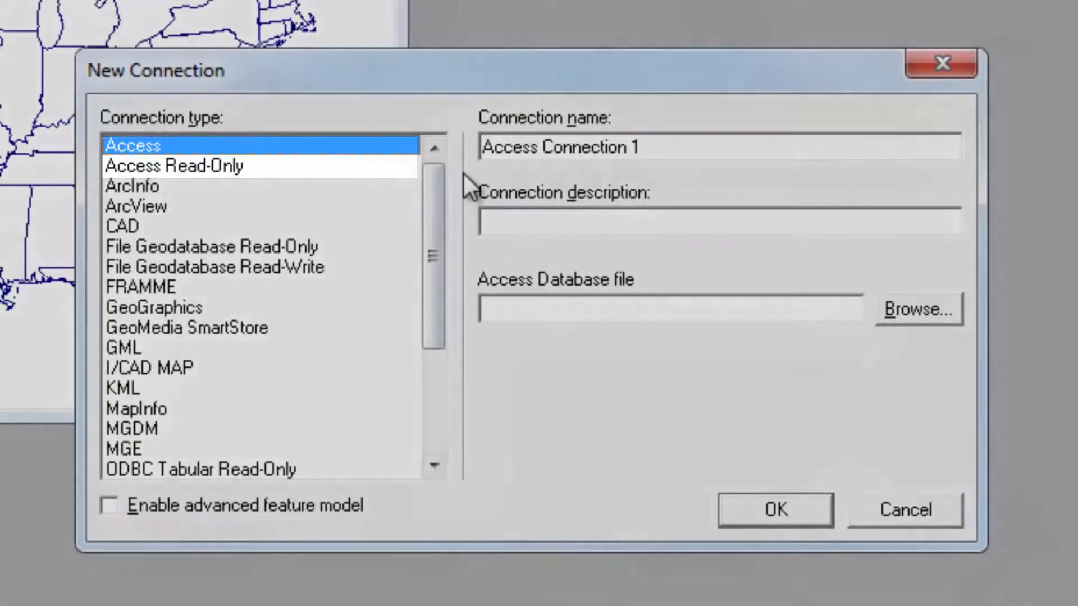
click(681, 147)
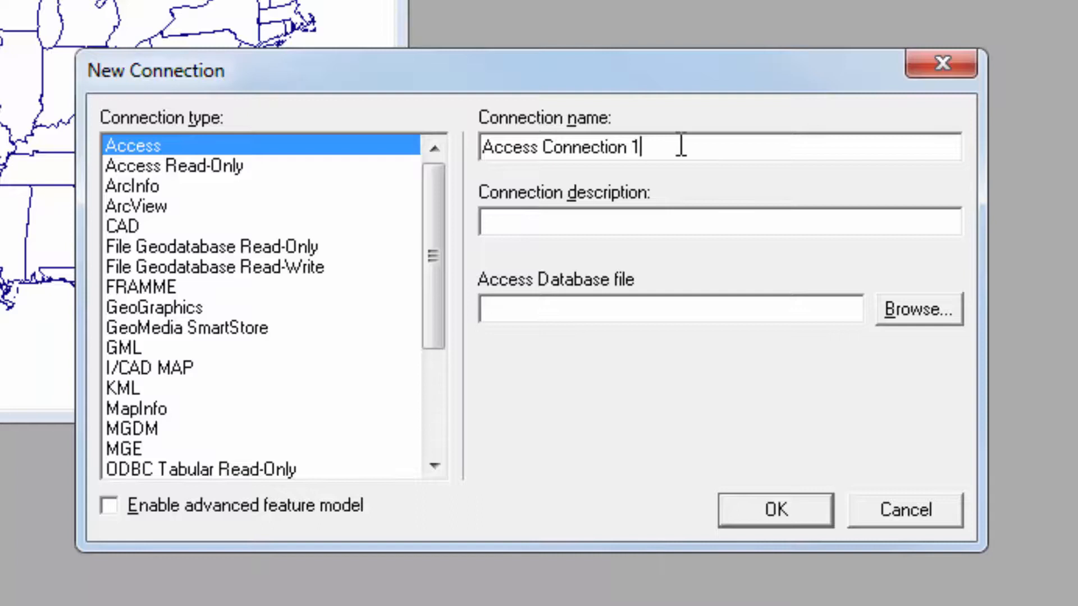
key(ctrl+a)
key(BackSpace)
text(Local )
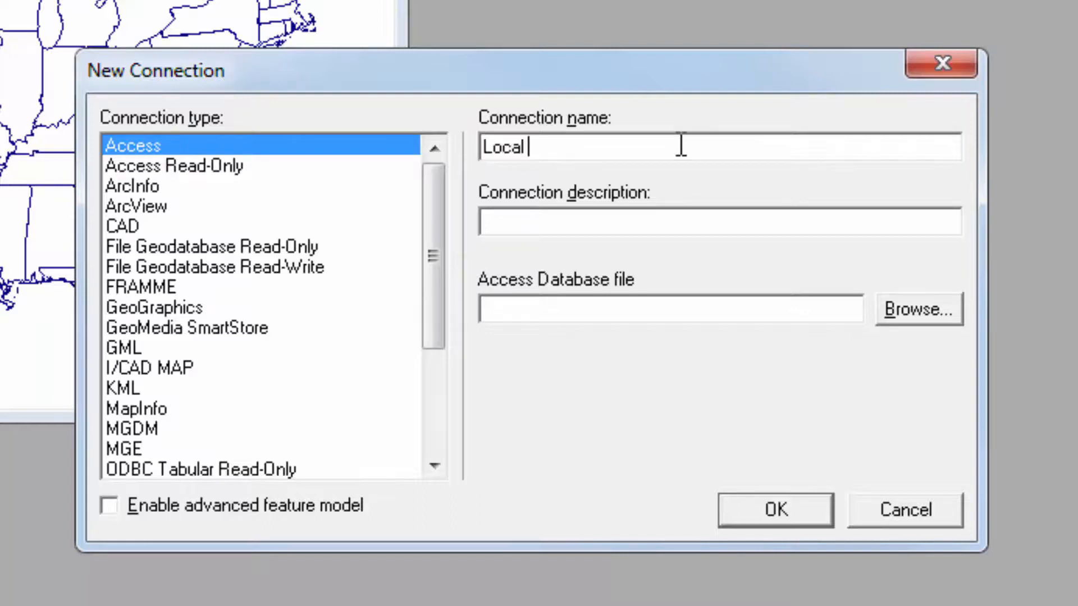
text(Dat)
text(a)
key(Tab)
text(Hu)
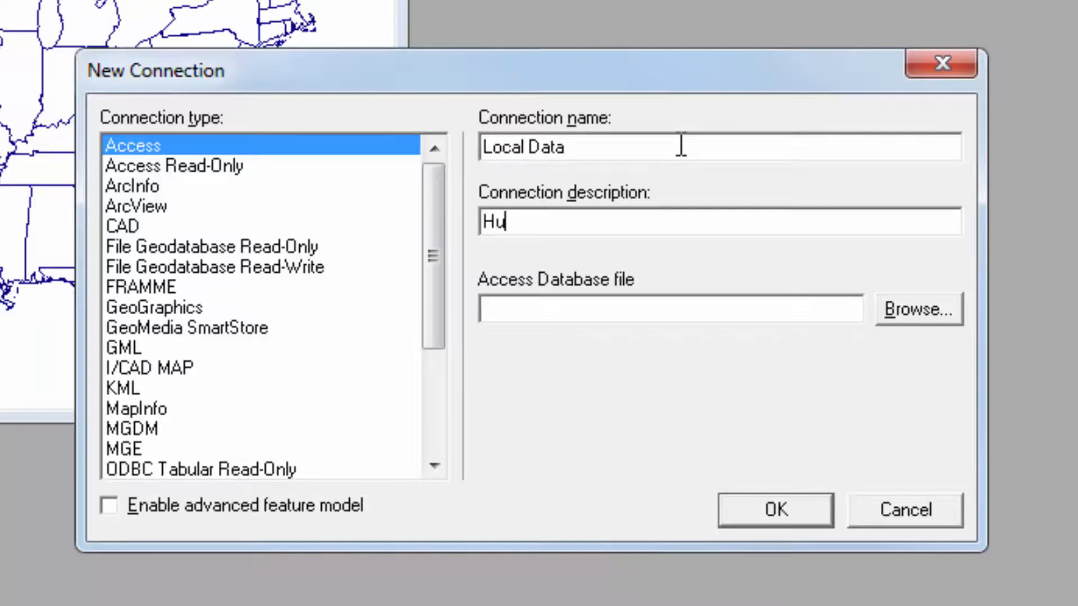
text(ntsville)
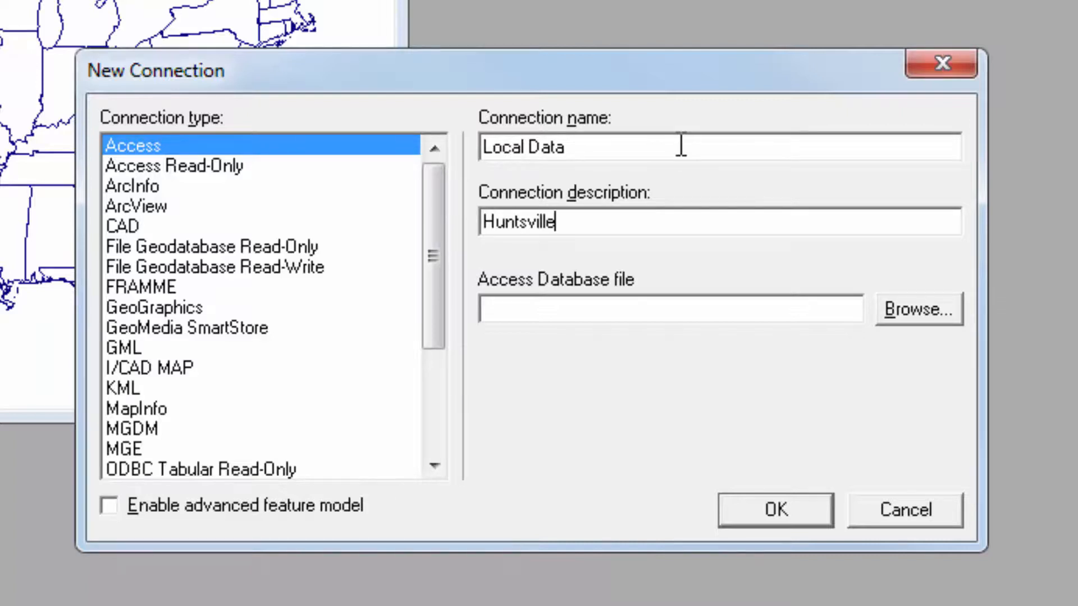
text( Alabama)
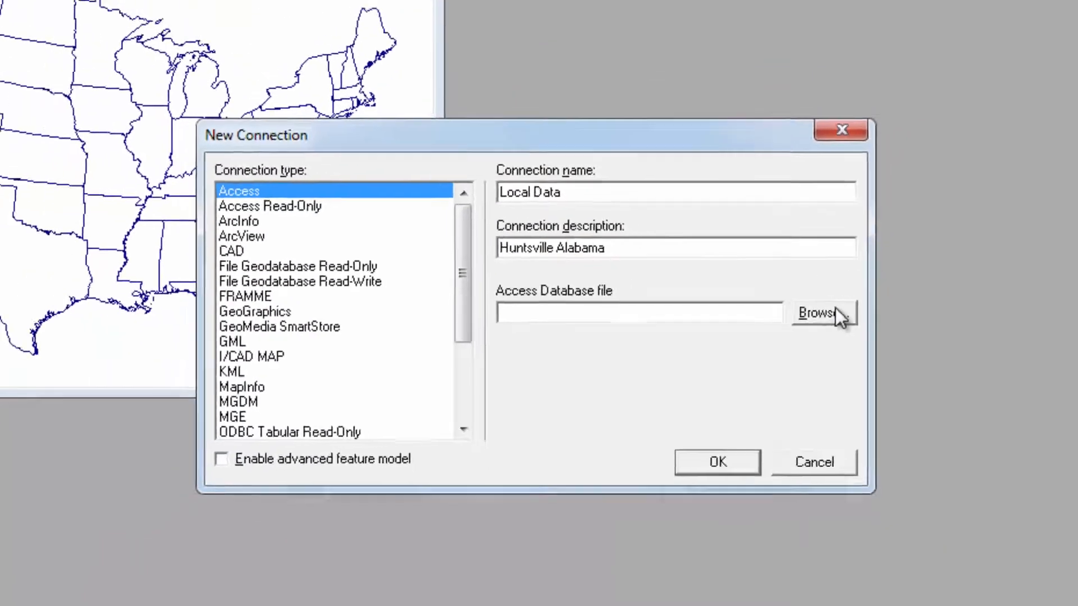
Step: Choose HSVLocal.mdb from the Access folder as the connection's database file and create the connection
click(949, 309)
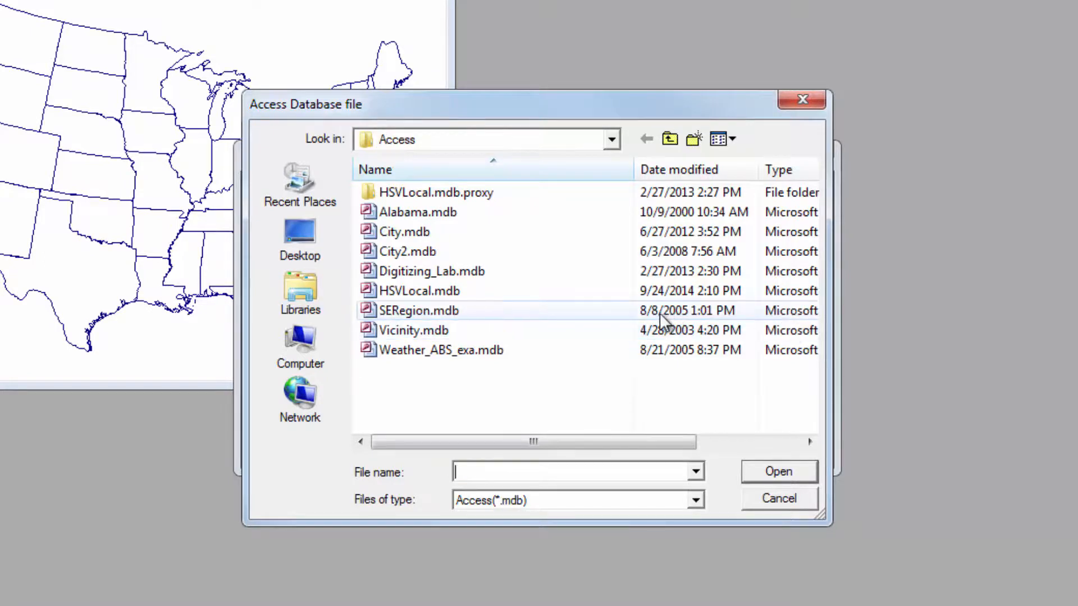
click(444, 294)
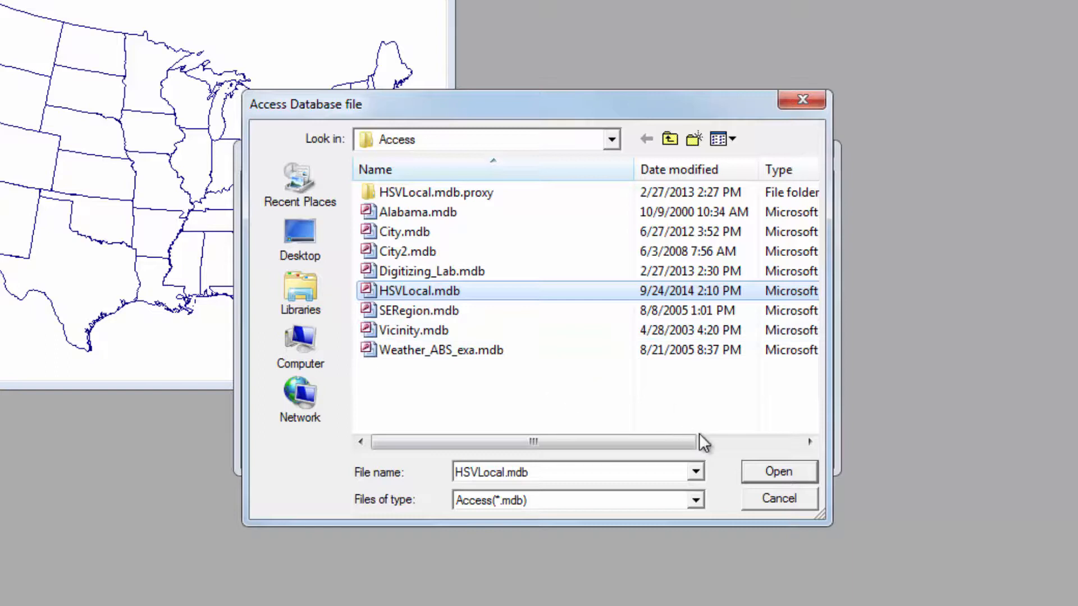
click(752, 478)
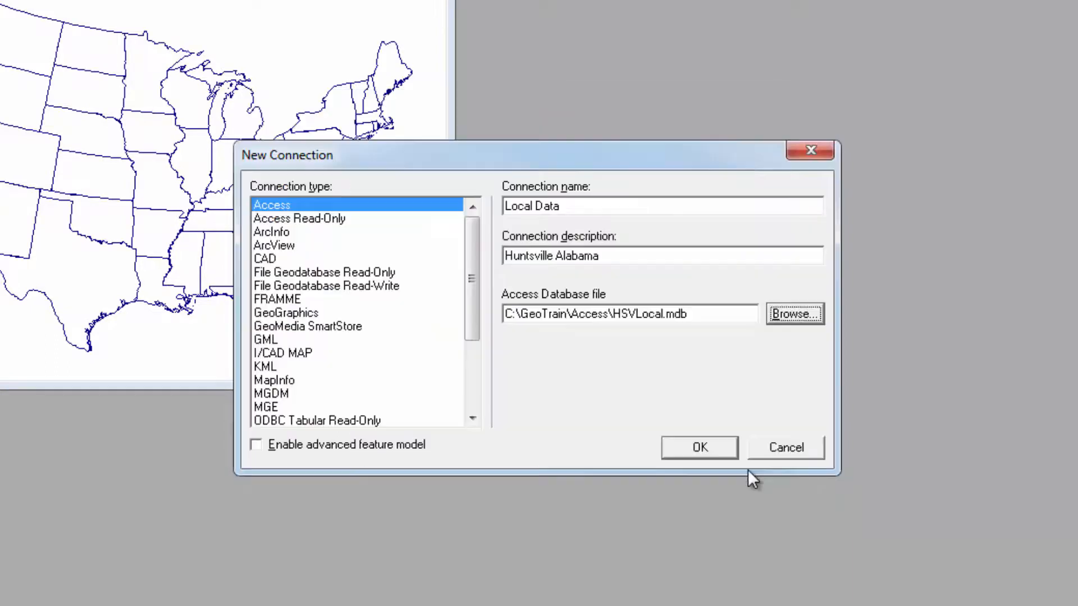
click(729, 447)
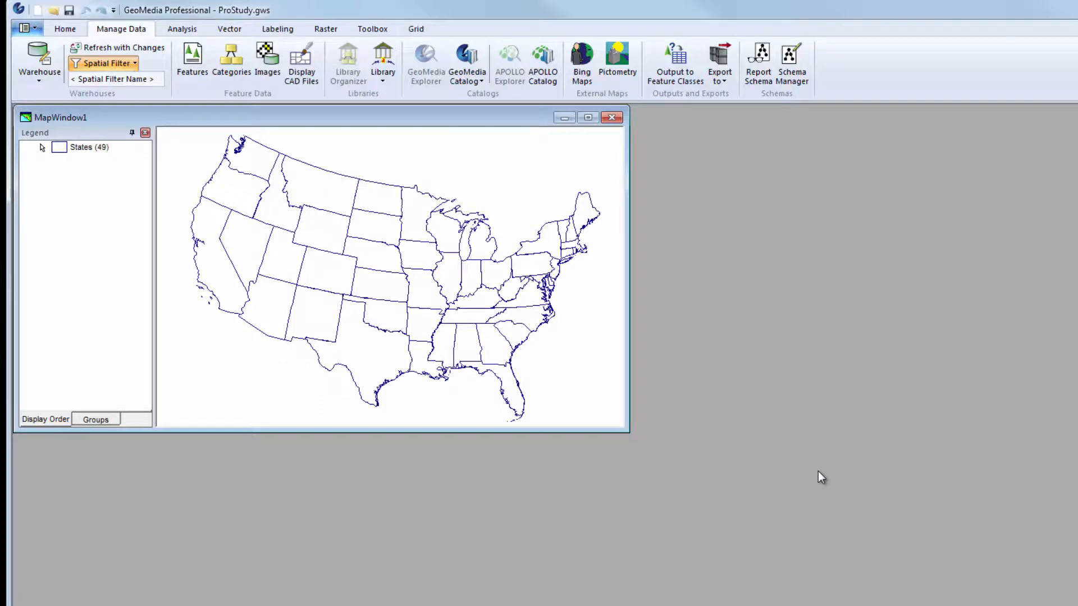
Step: Add legend entries for the Counties, Interstates, Rivers and States feature classes of the Regional Data connection, leaving out Urban
click(65, 29)
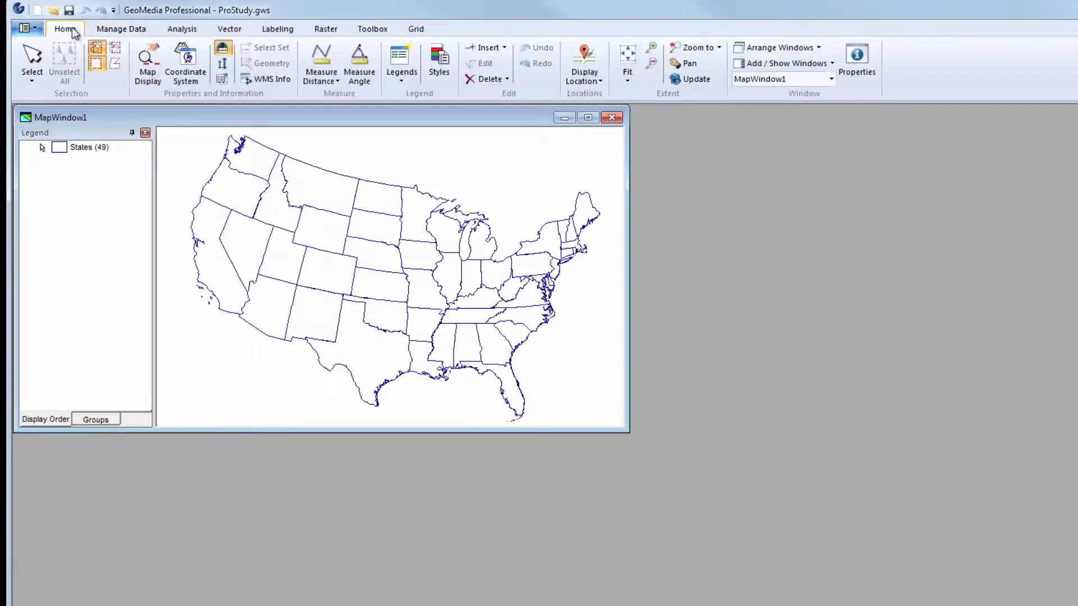
click(394, 82)
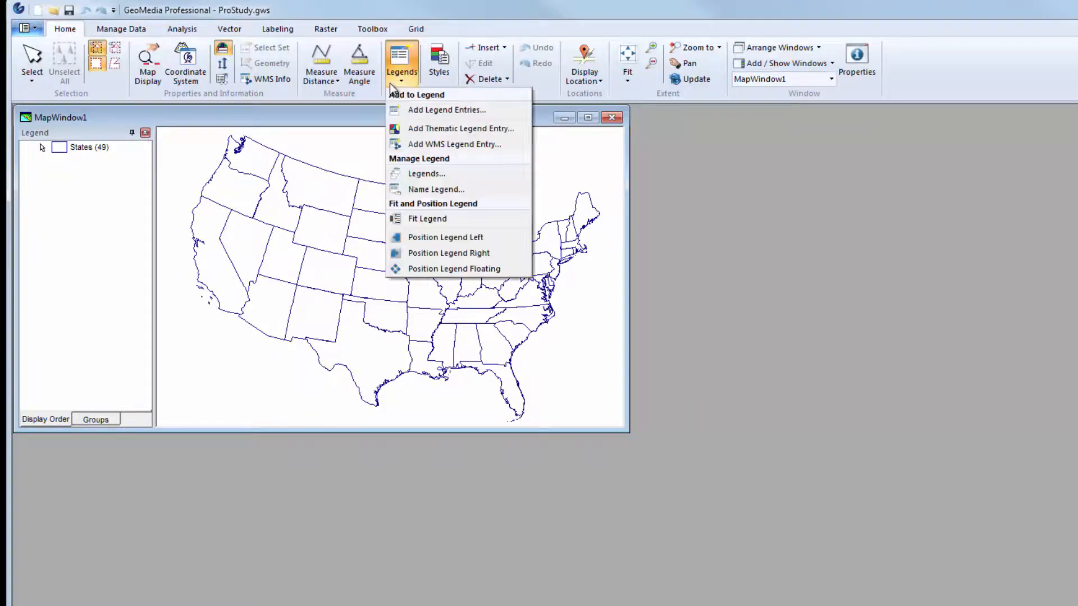
click(410, 109)
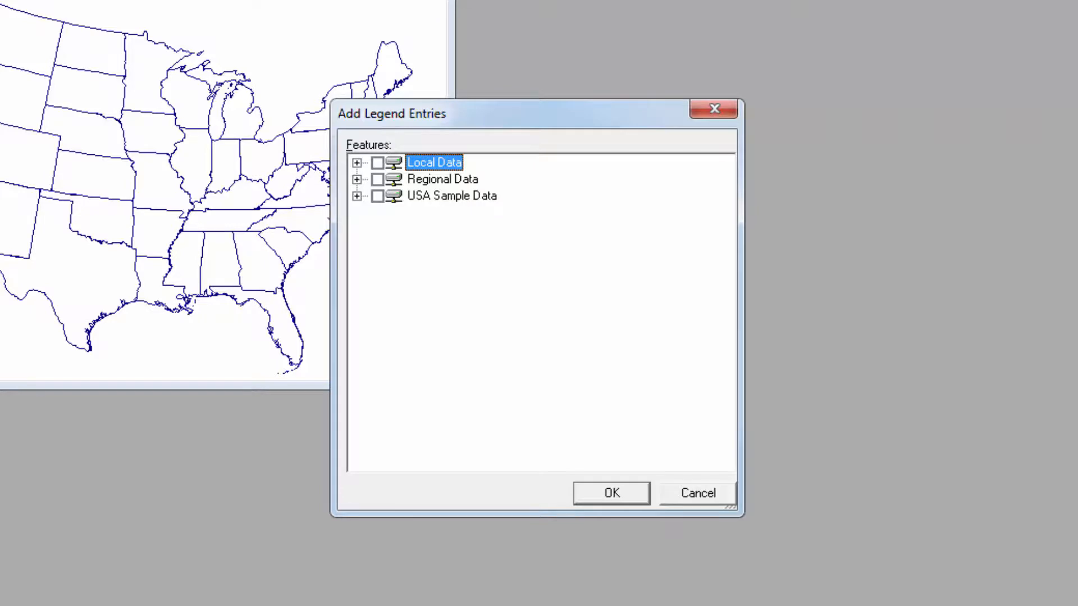
click(357, 179)
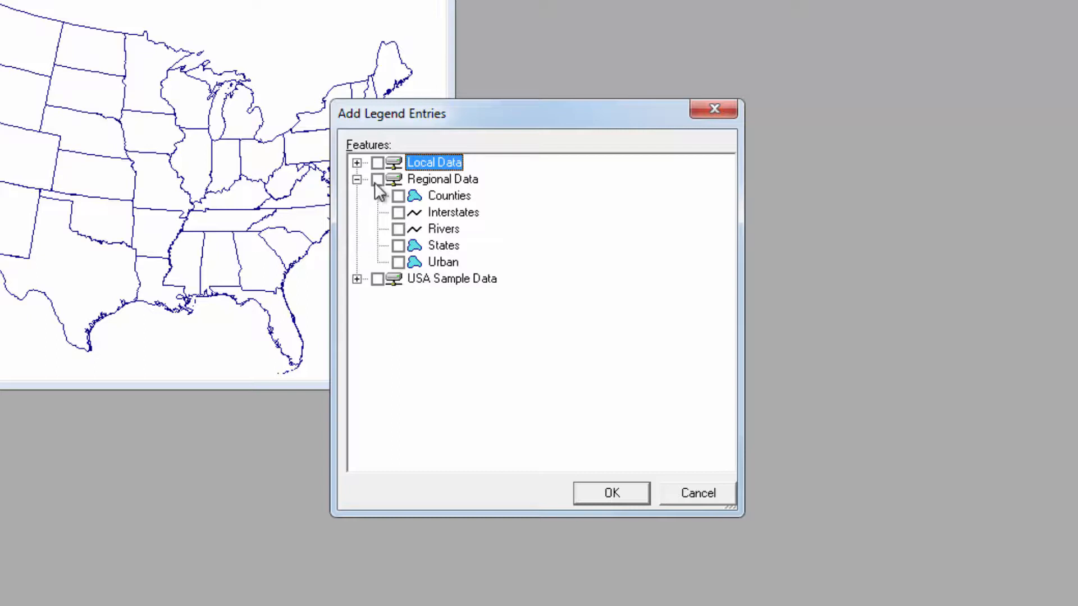
click(377, 179)
click(398, 262)
click(596, 502)
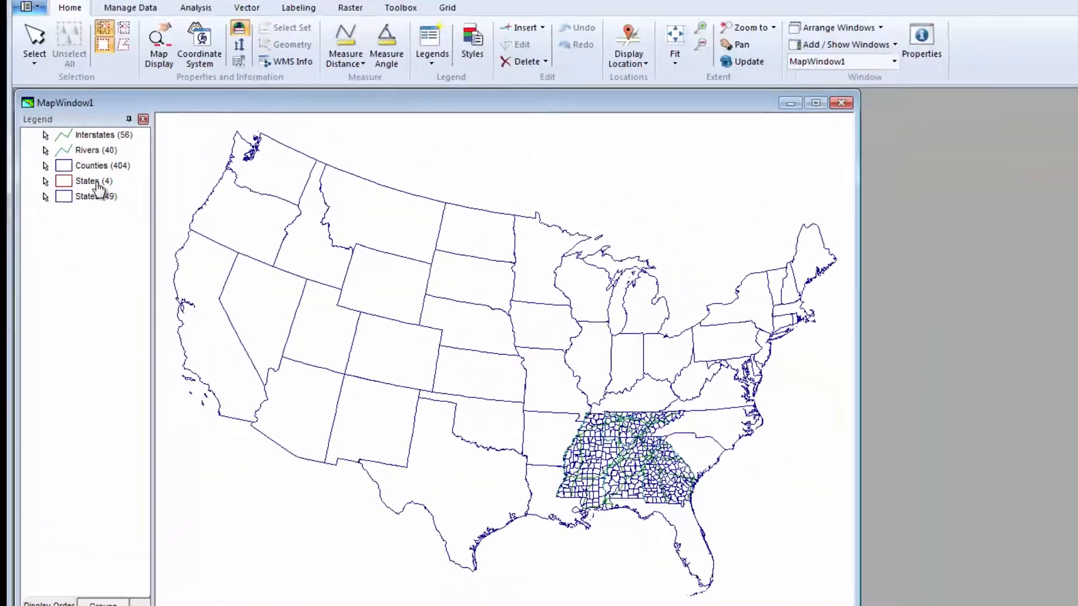
Step: Fit the map to the four-state States legend entry and delete the States (49) entry from the legend
right_click(137, 138)
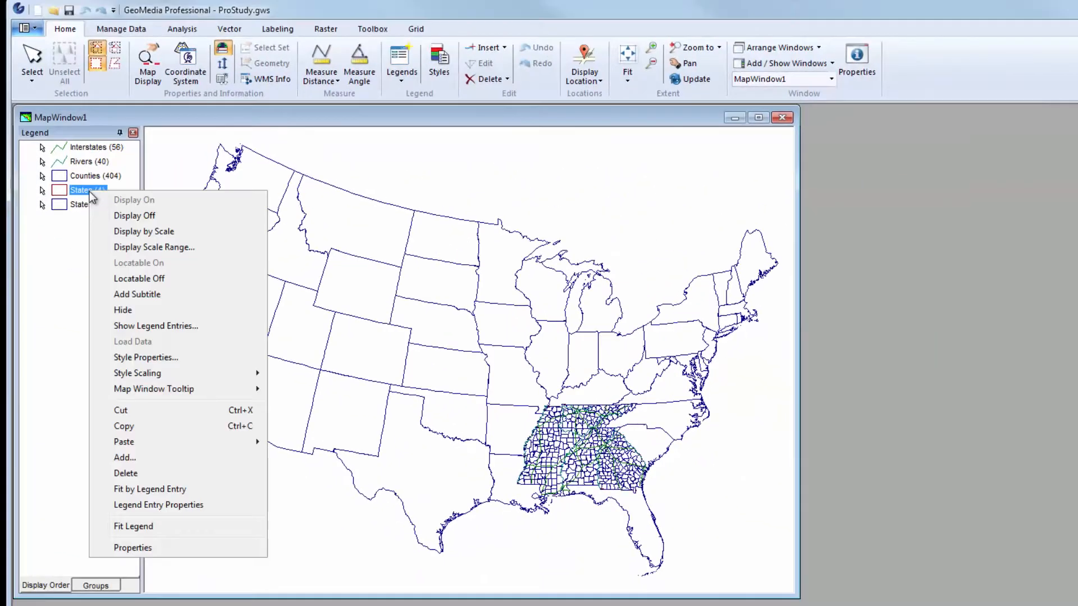
click(114, 489)
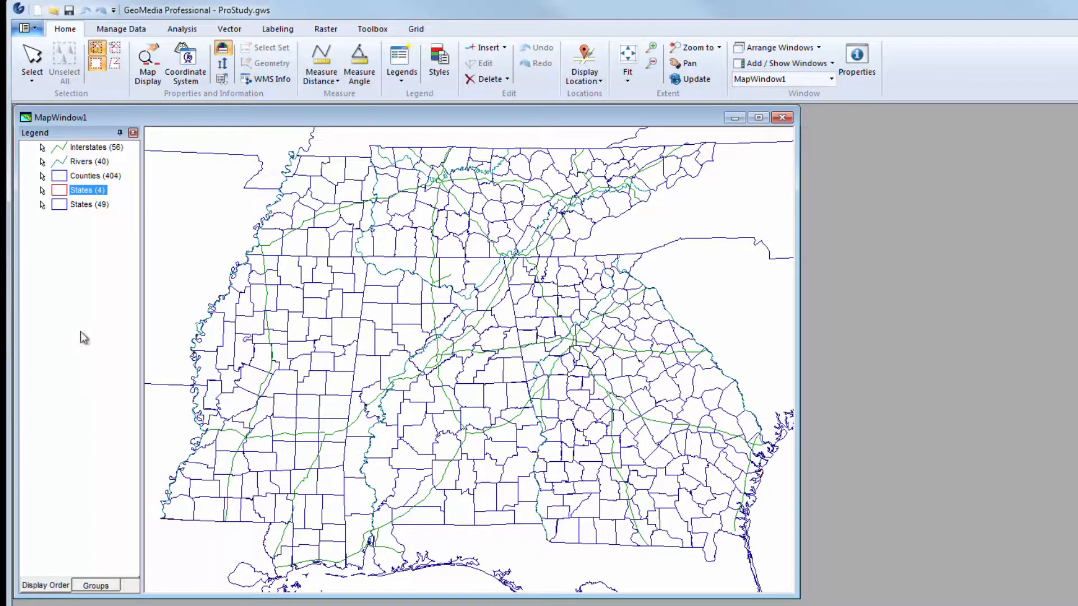
click(70, 207)
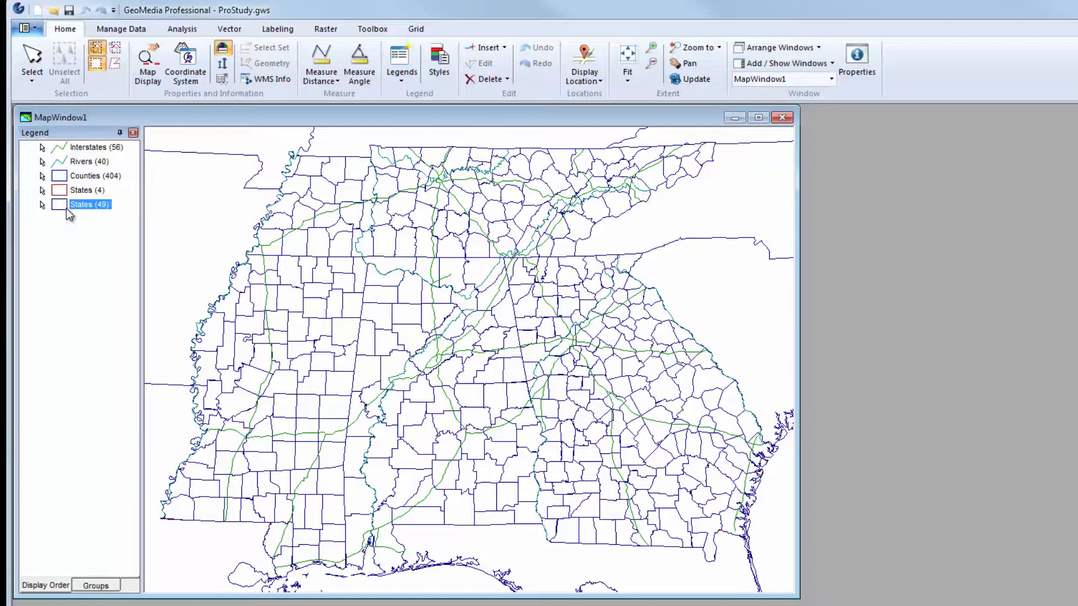
right_click(66, 207)
click(101, 491)
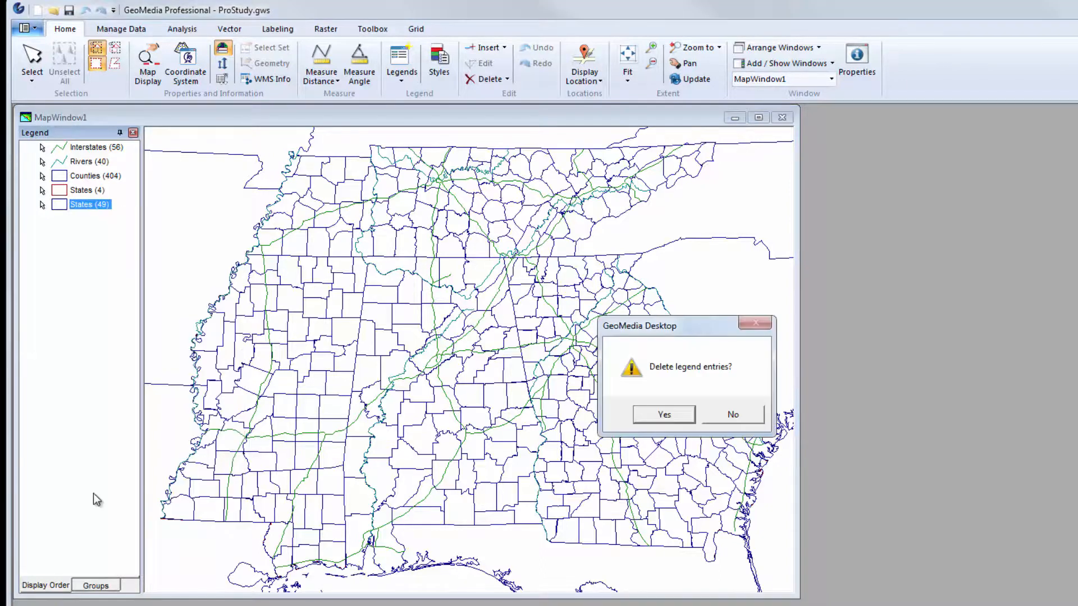
click(683, 415)
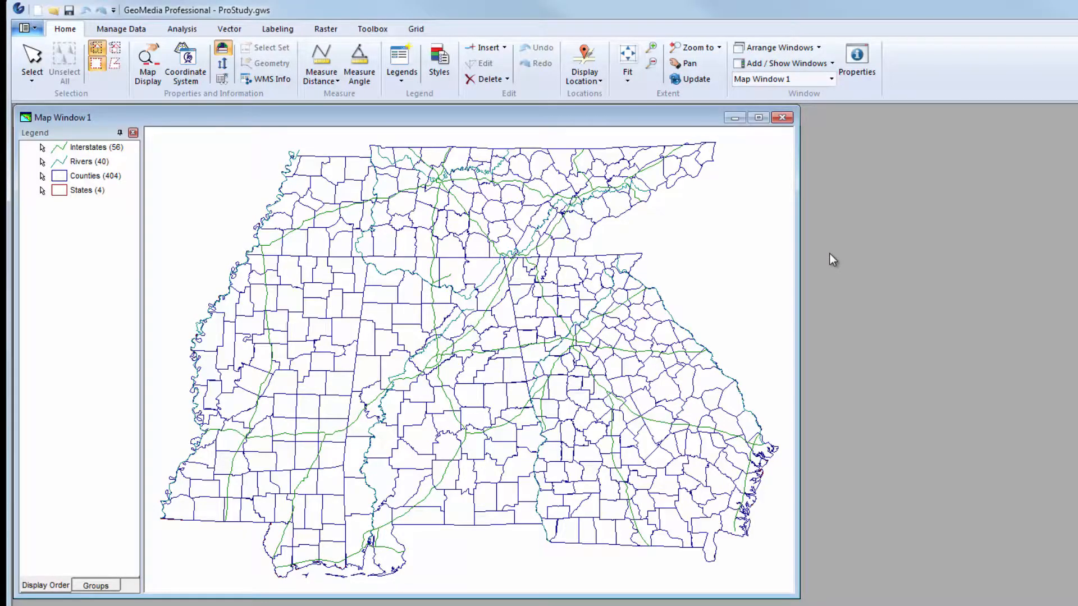
Step: Rename the map window as "Downtown Huntsville" in its properties
click(857, 61)
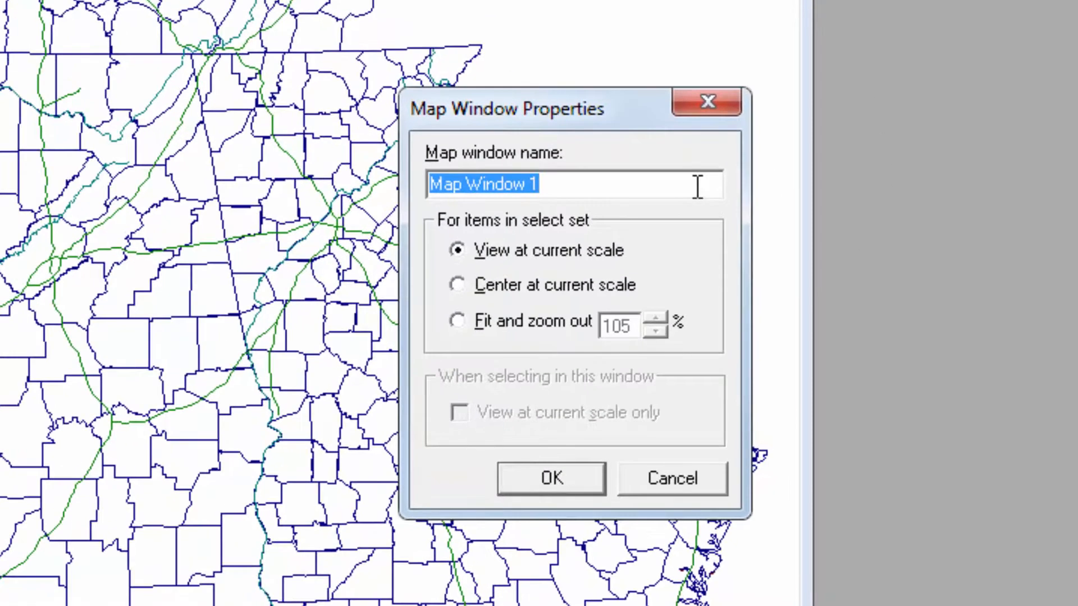
key(BackSpace)
text(Downtown Huntsville)
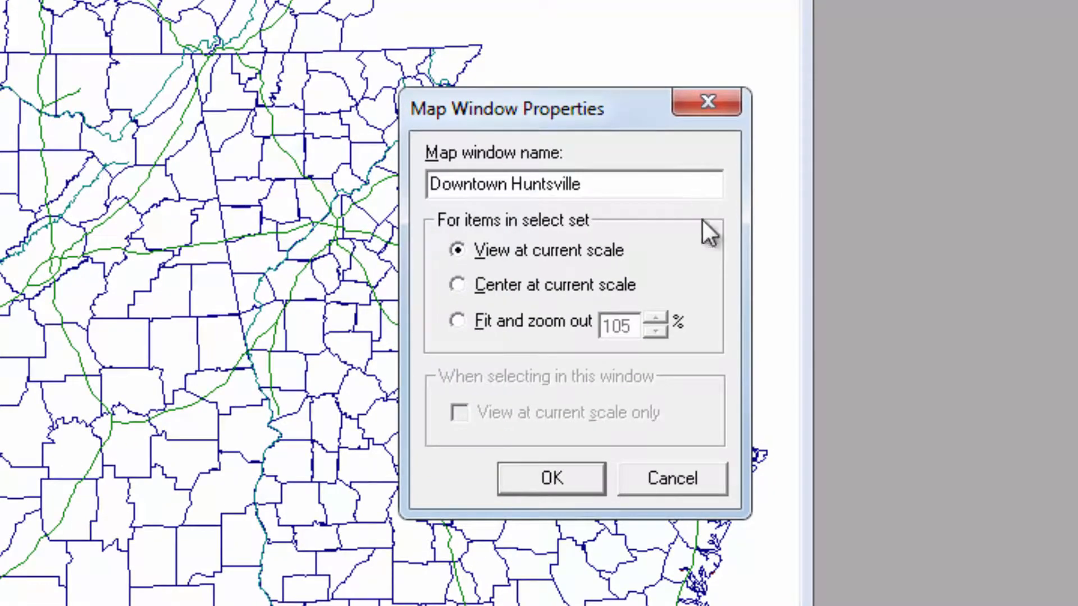
click(503, 478)
Step: Name the map window's legend "Huntsville AL" and save the GeoWorkspace
click(401, 61)
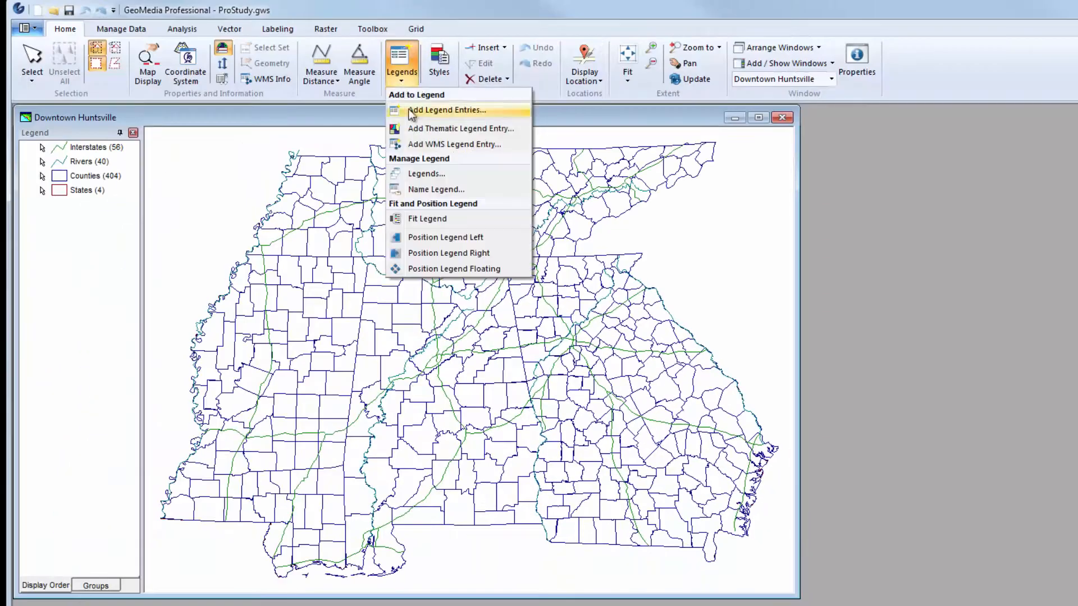
click(410, 187)
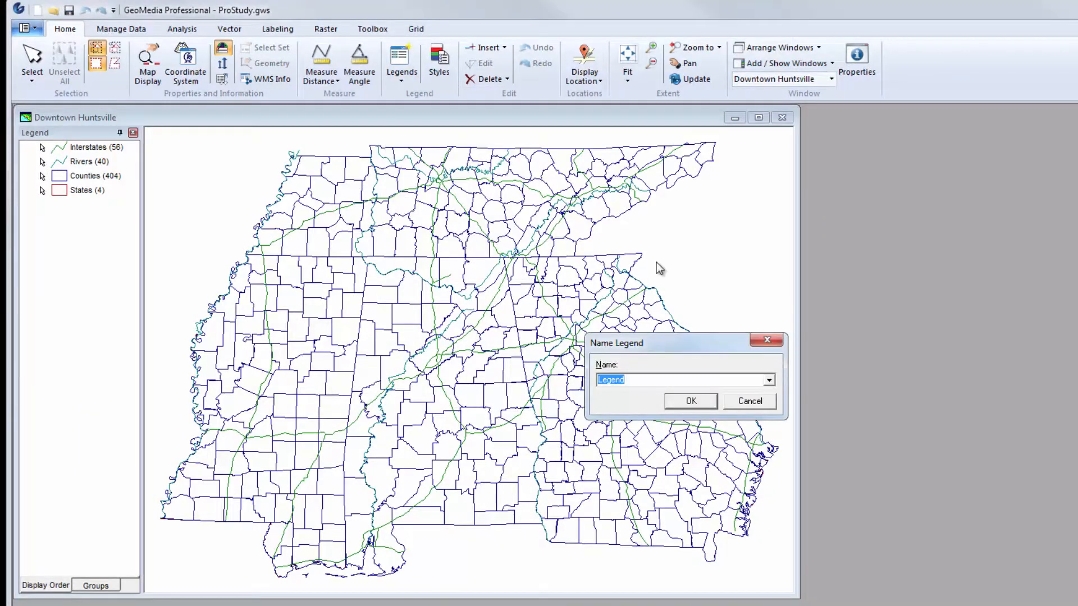
key(BackSpace)
text(Huntsville AL)
key(Return)
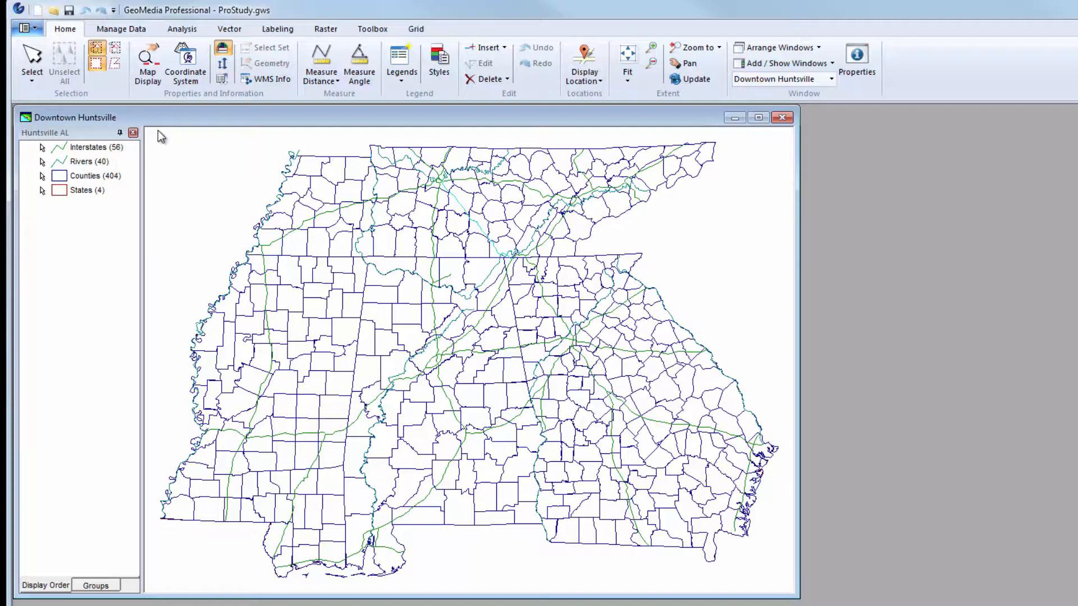
click(66, 11)
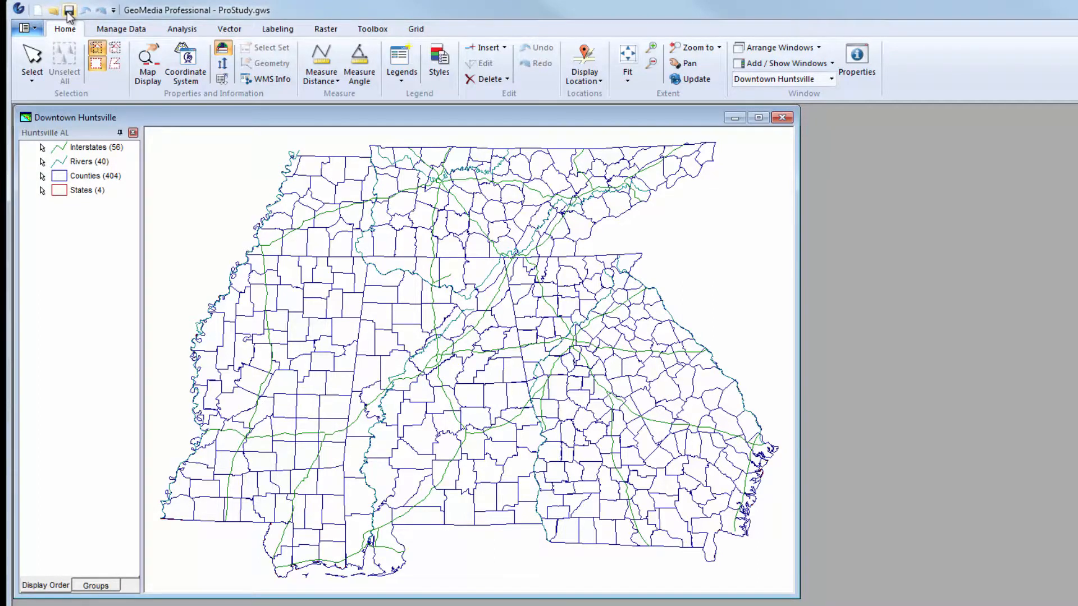